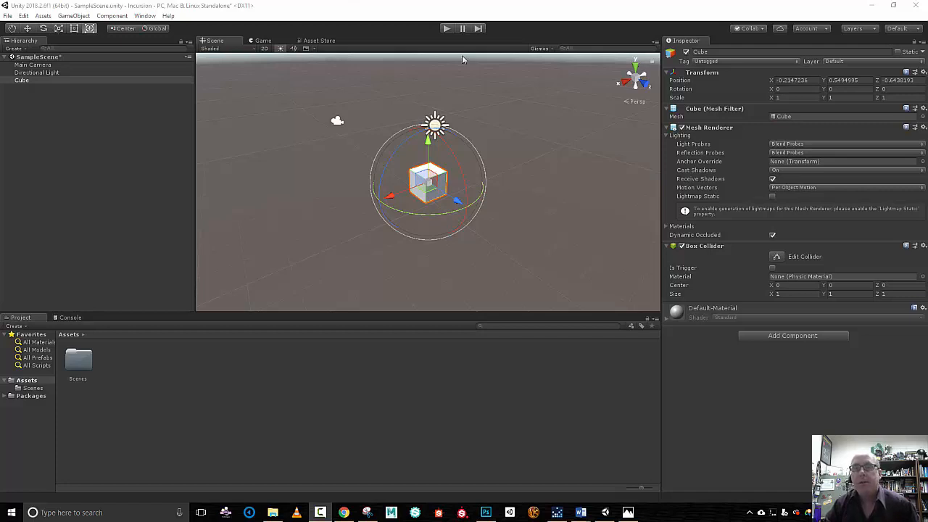
Step: Start Collaborate for the Incursion project and open the Collaborate page among the project's services
click(737, 30)
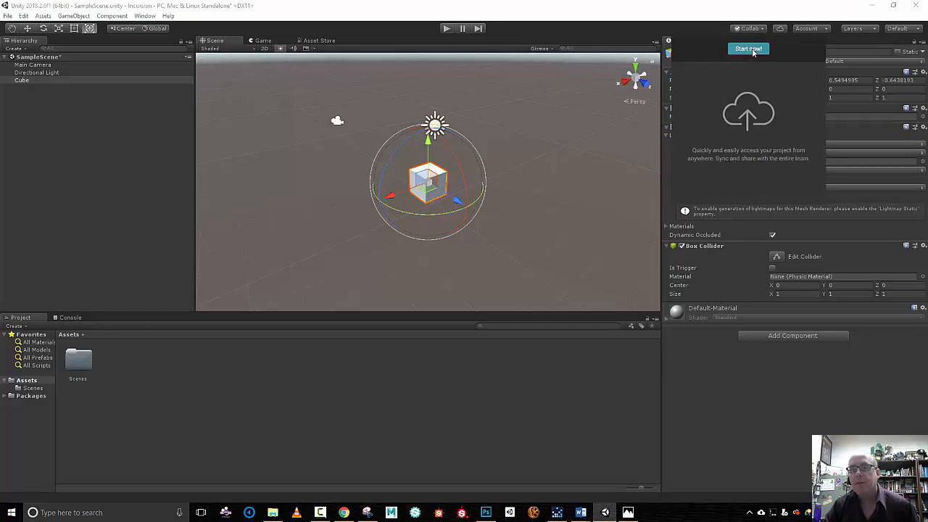
click(749, 49)
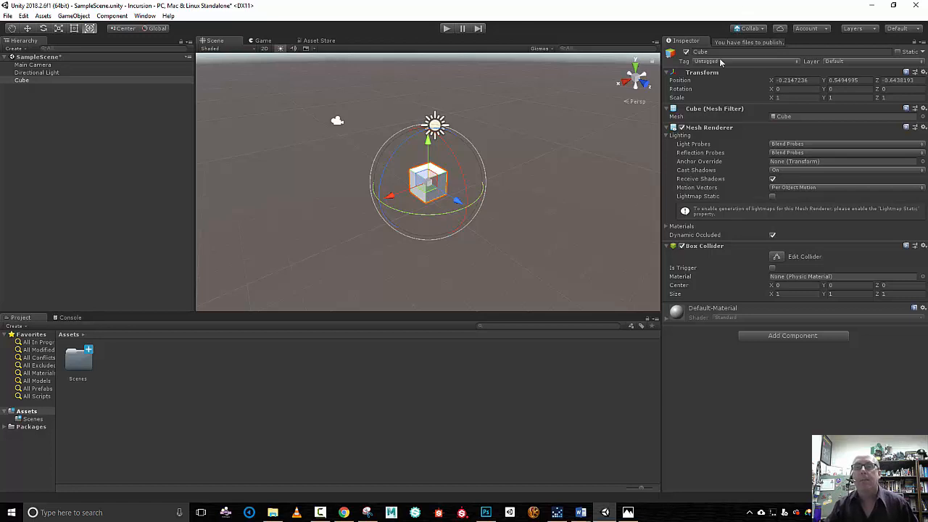
click(779, 28)
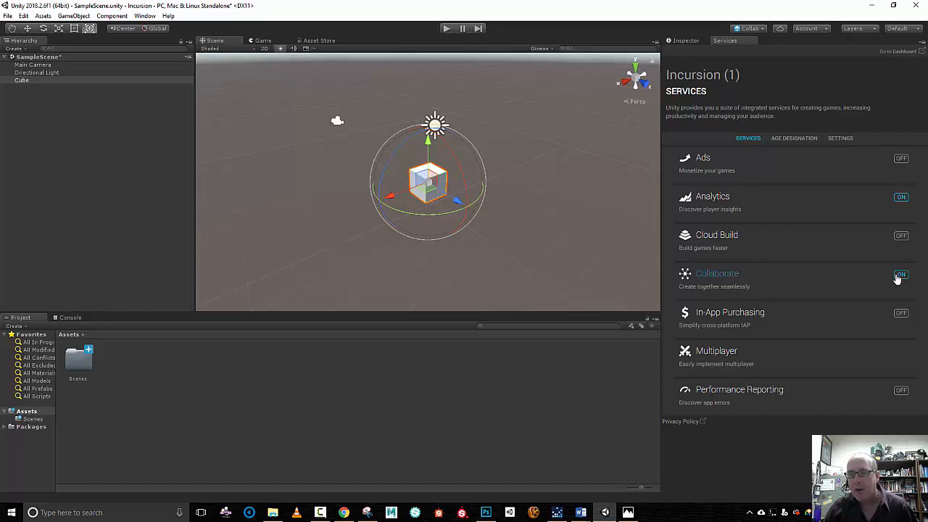
click(723, 281)
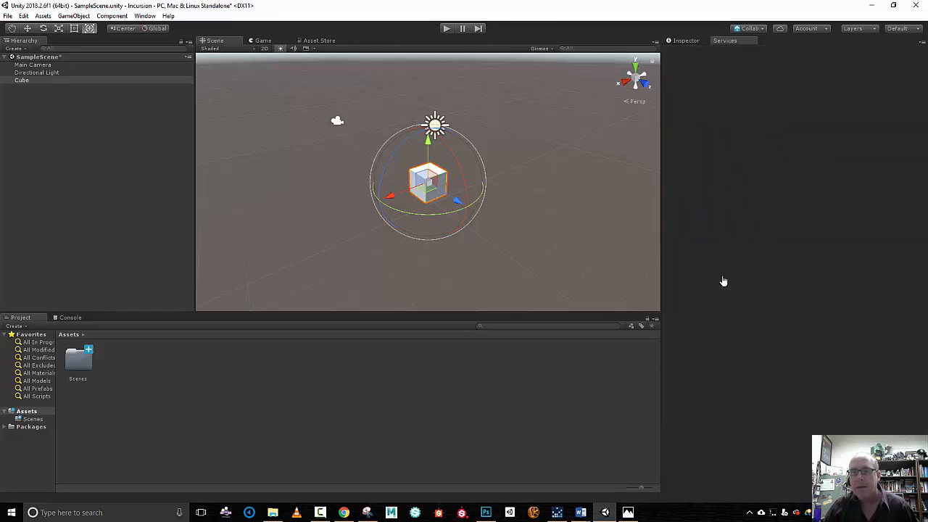
click(780, 28)
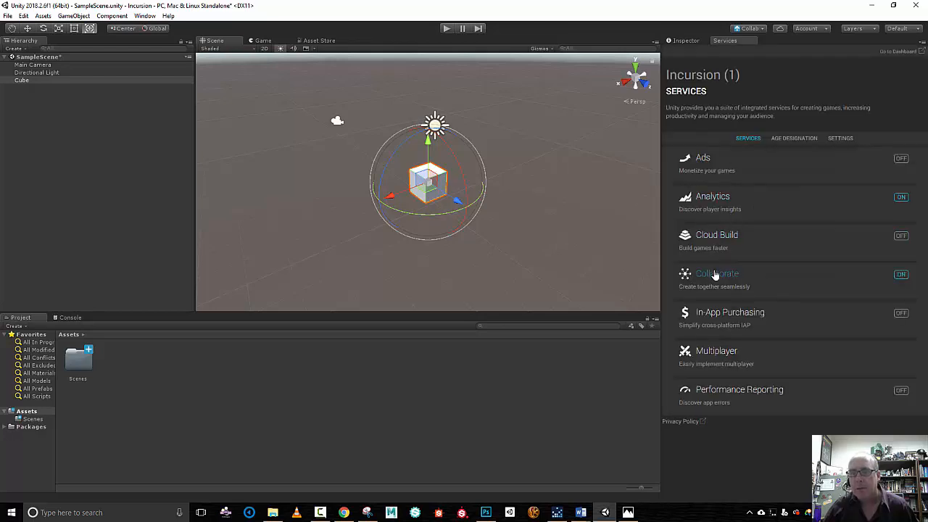
click(717, 274)
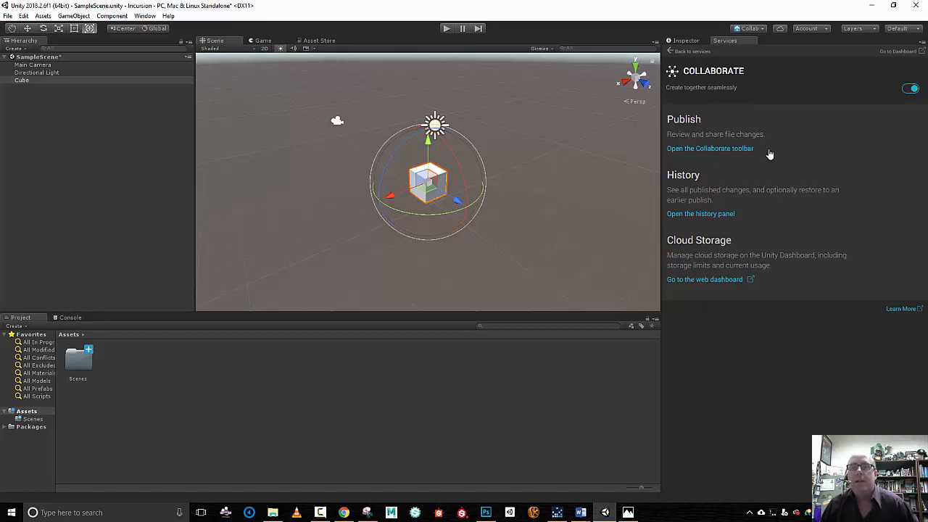
Step: Publish the pending changes to Collaborate with the description "Initial project construction.", saving the modified SampleScene
click(747, 28)
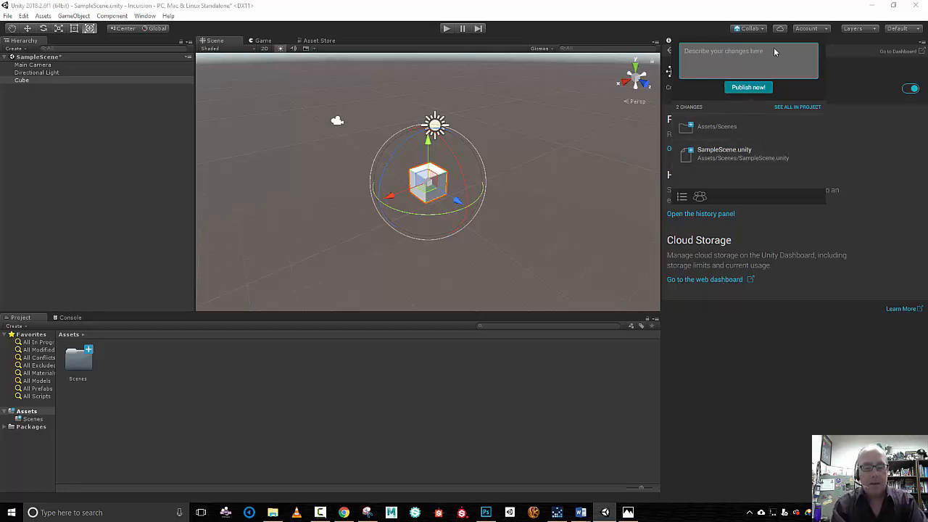
text(Initial)
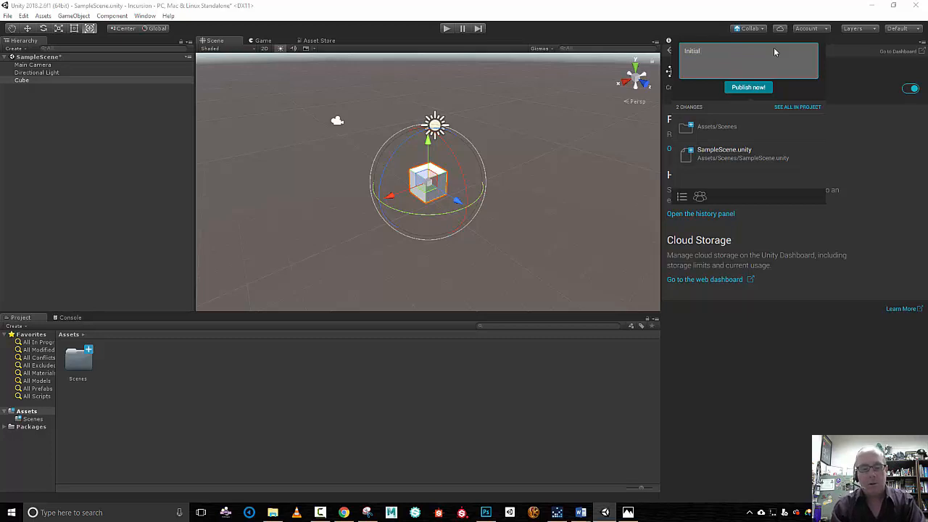
text( project)
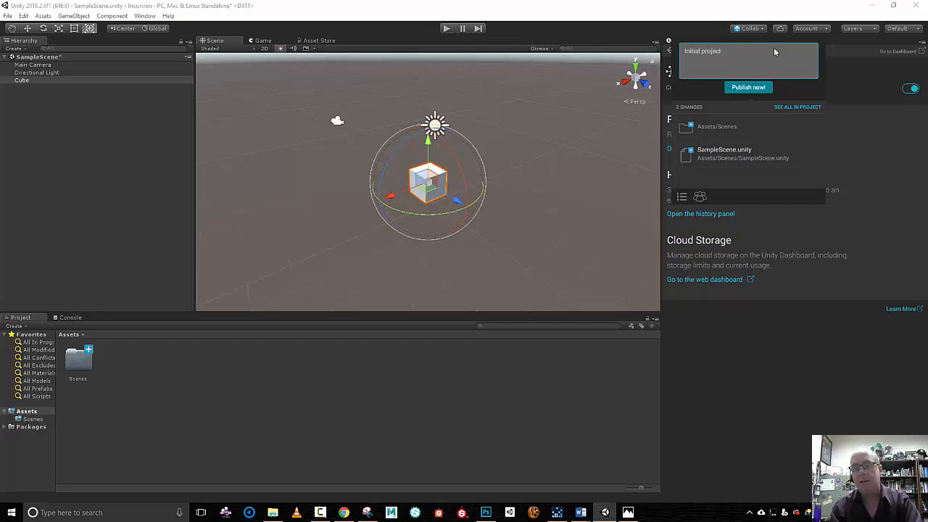
text( construction.)
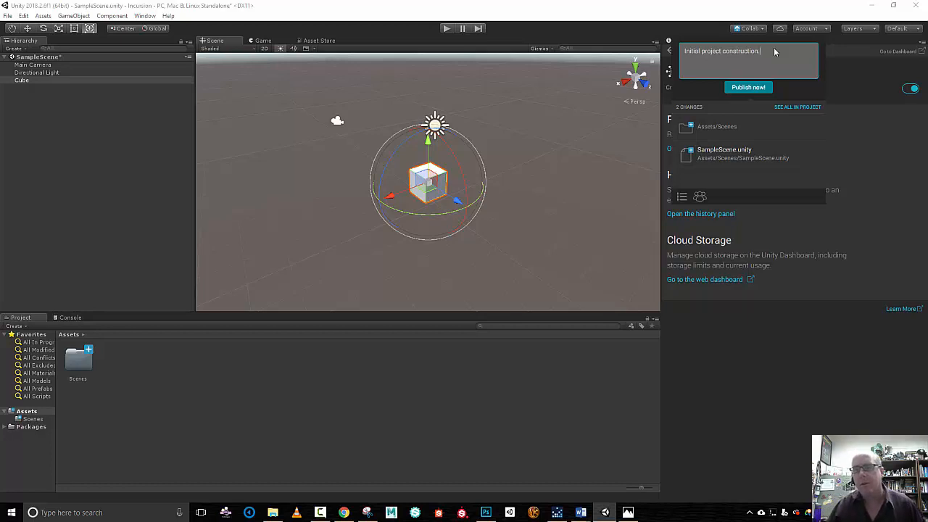
click(758, 94)
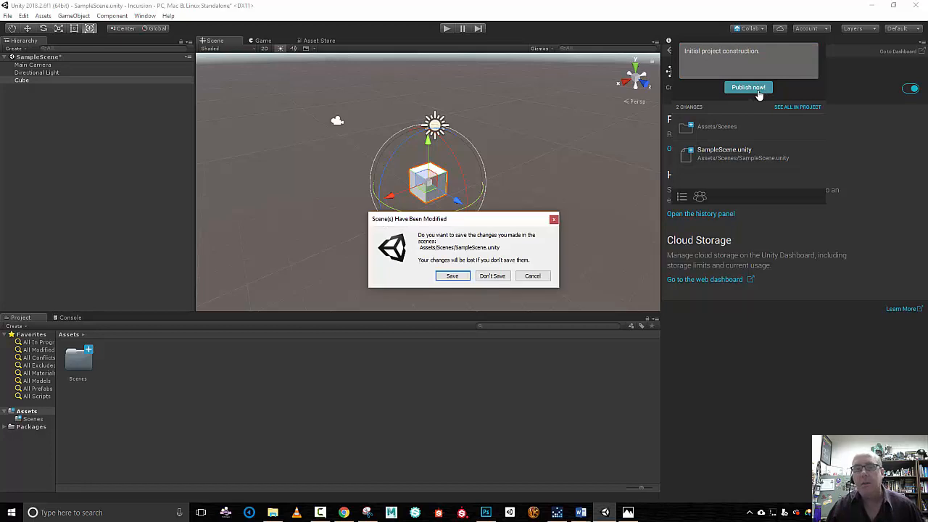
click(451, 276)
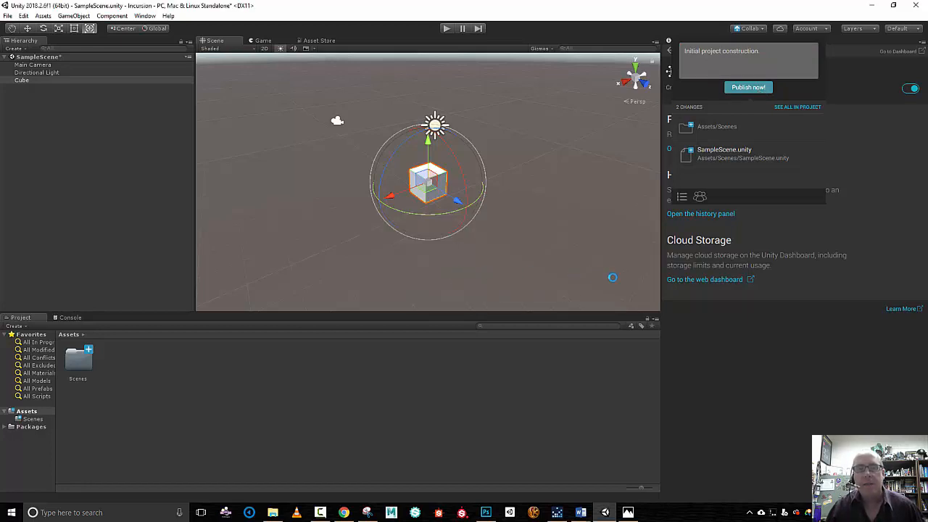
click(751, 87)
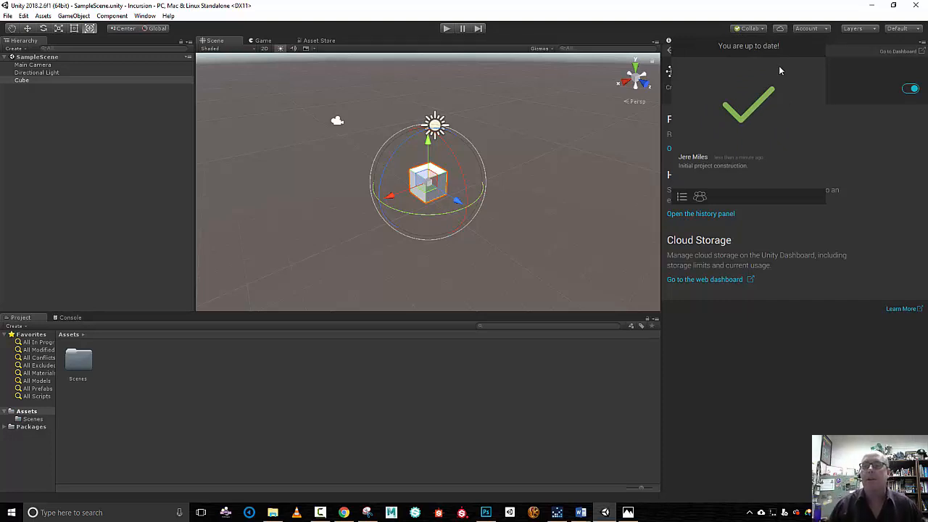
Step: Open the Collab History from the Collaborate toolbar, make its window taller and move it over the scene view
click(746, 30)
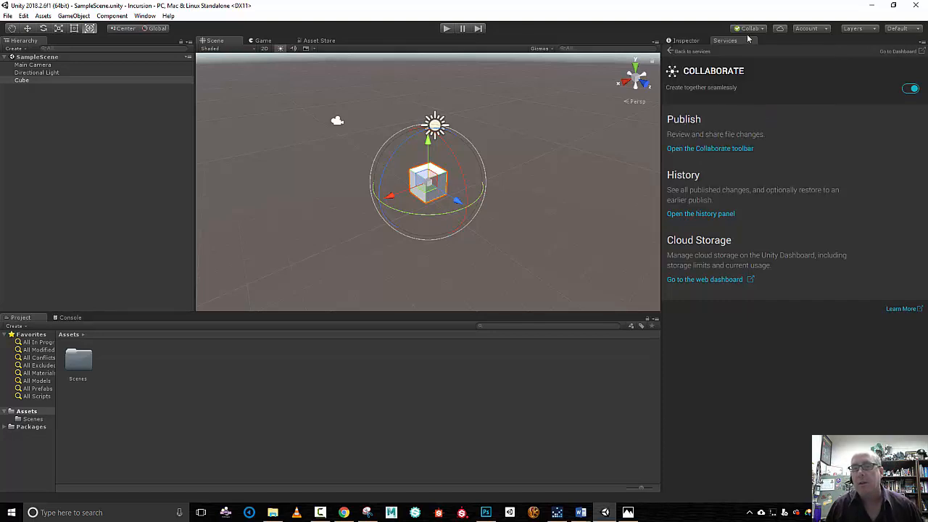
click(718, 150)
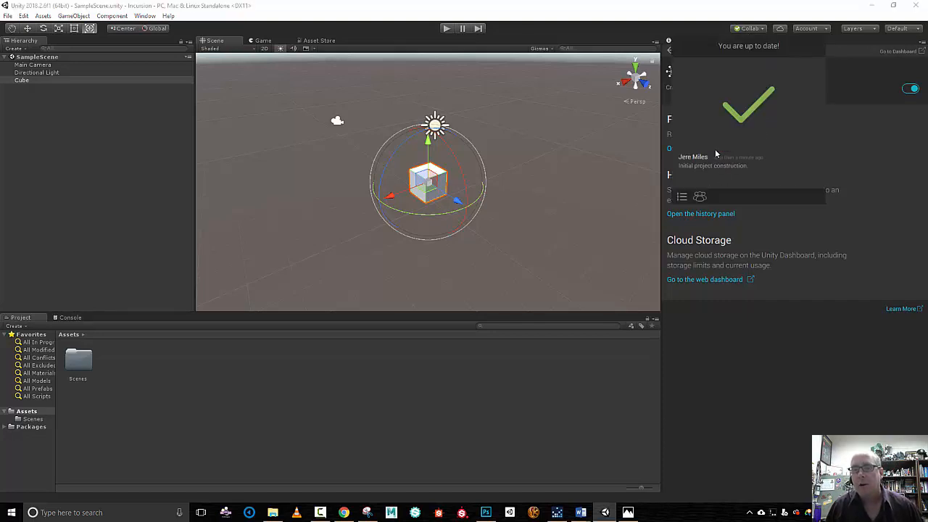
click(682, 197)
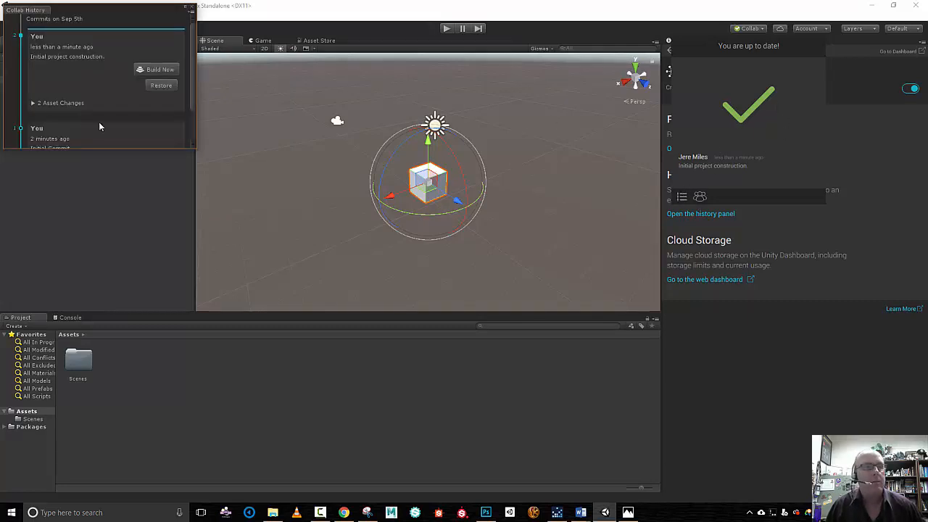
drag(100, 149, 75, 356)
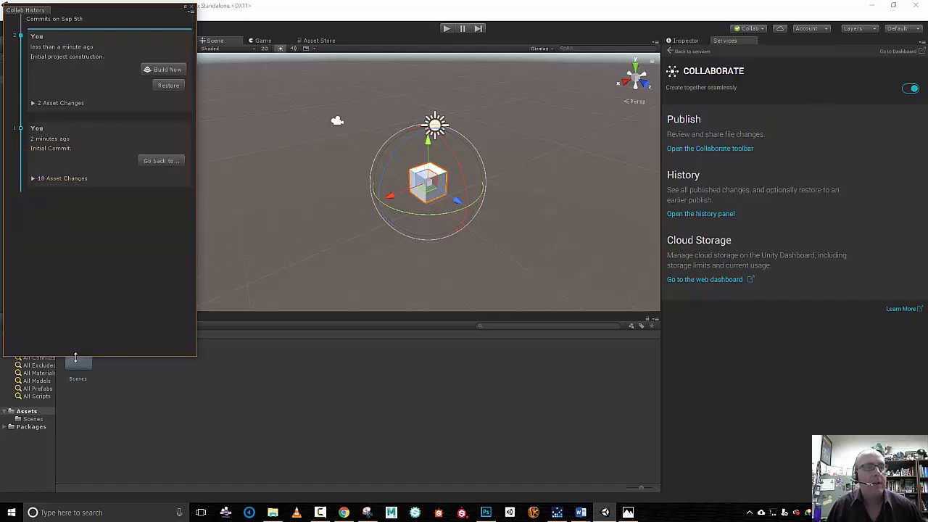
drag(126, 3, 454, 69)
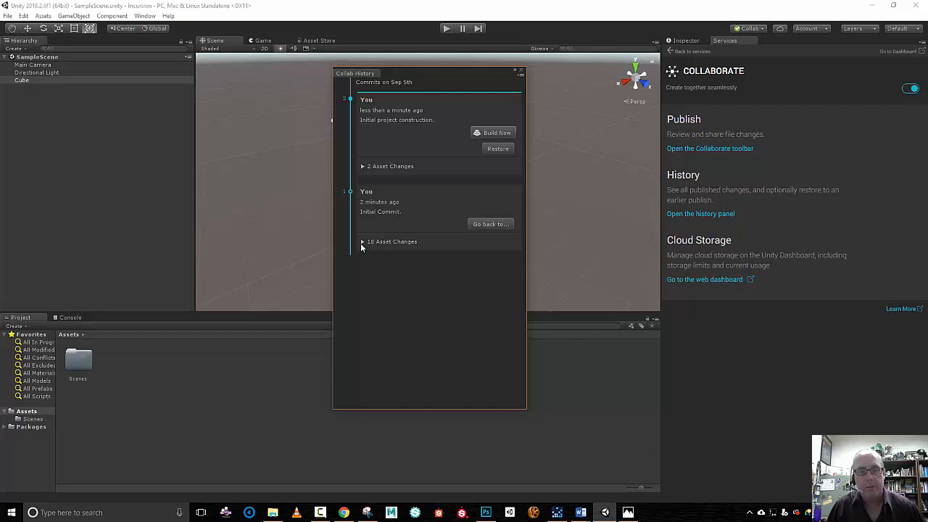
Step: Examine the asset changes of both the project construction commit and the initial commit, collapsing each list again
click(364, 168)
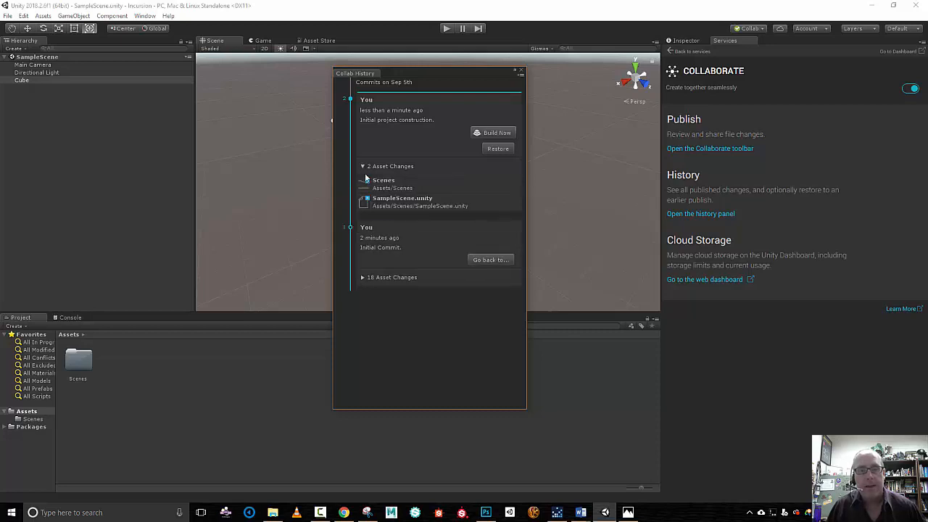
click(363, 166)
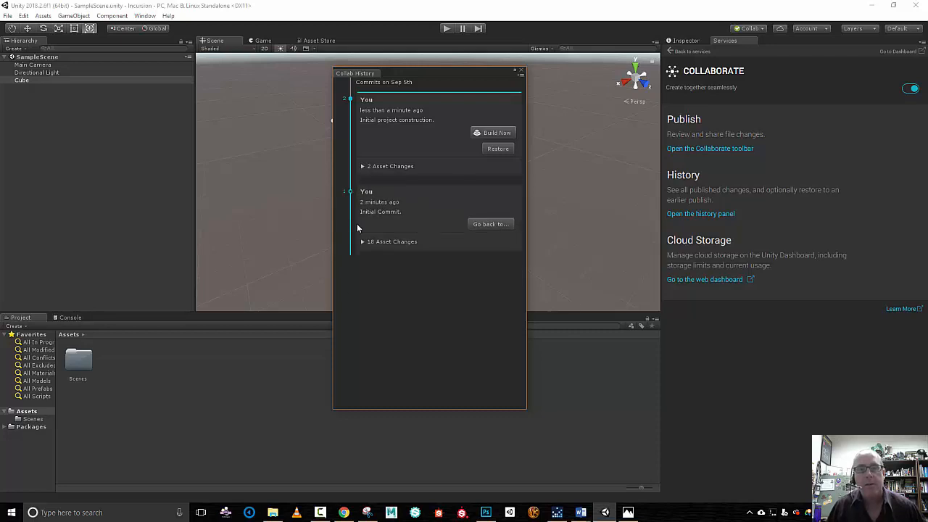
click(363, 242)
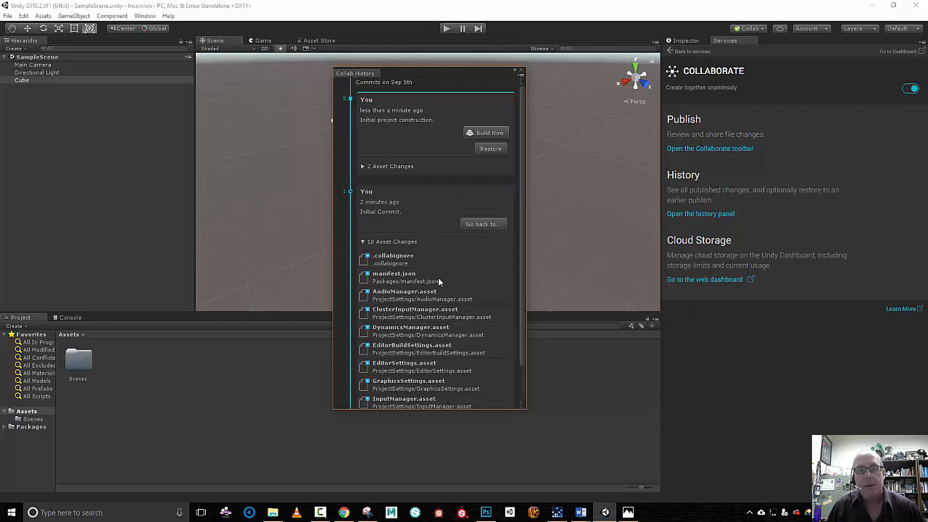
scroll(435, 274, down, 2)
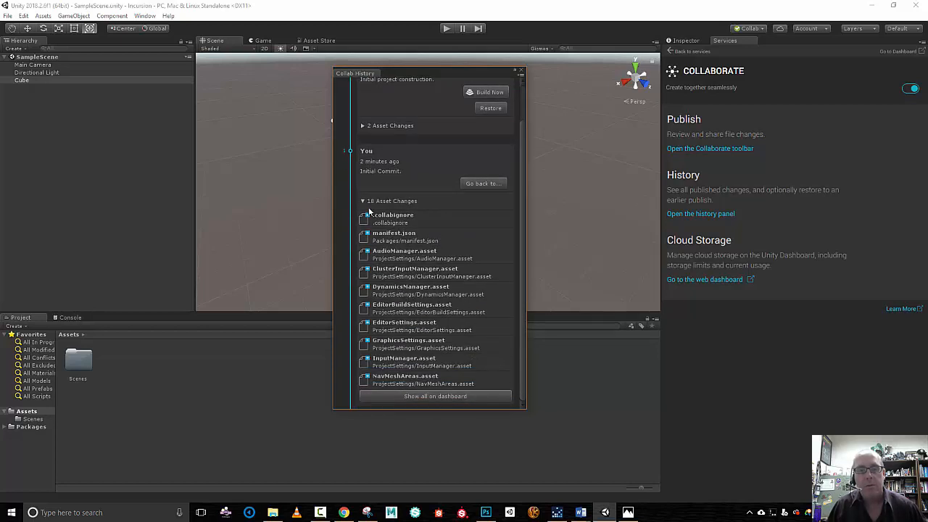
click(363, 201)
click(363, 166)
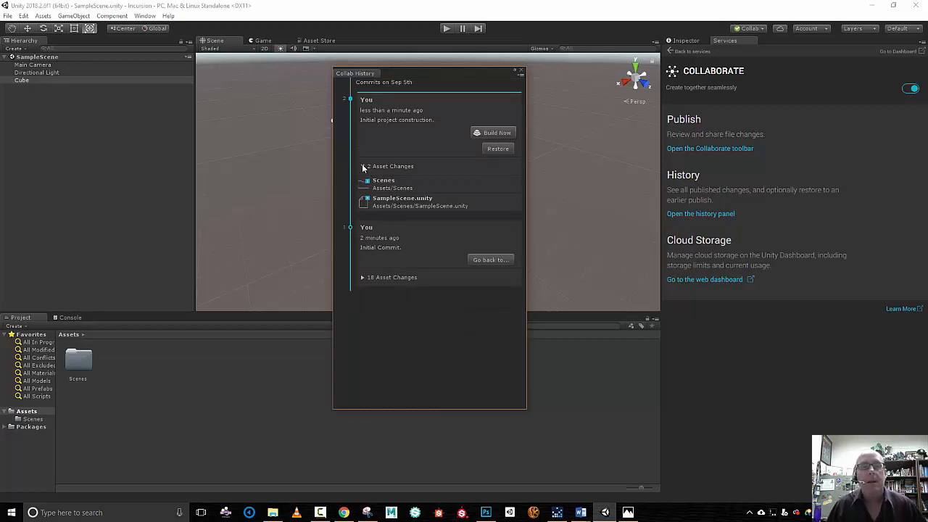
click(364, 166)
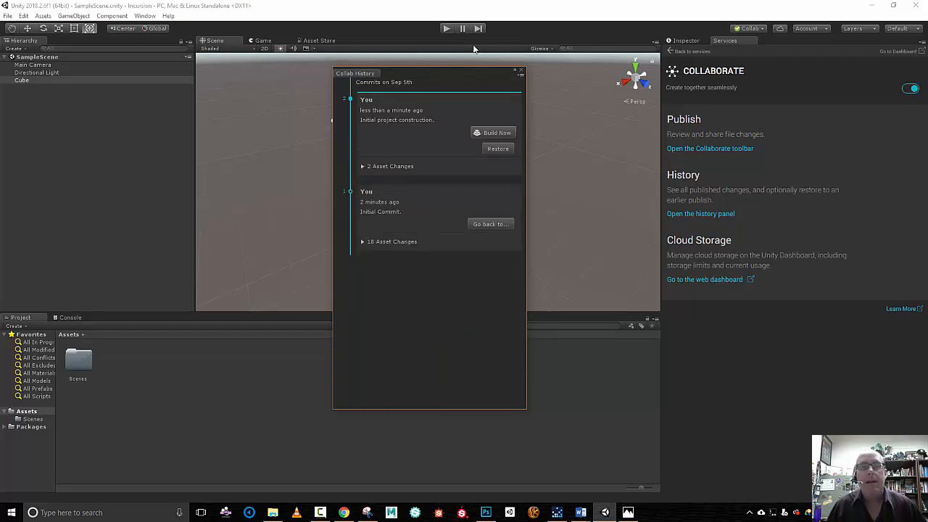
Step: Close the Collab History, reopen it from the Collaborate service page to view the commits, and close it
click(521, 70)
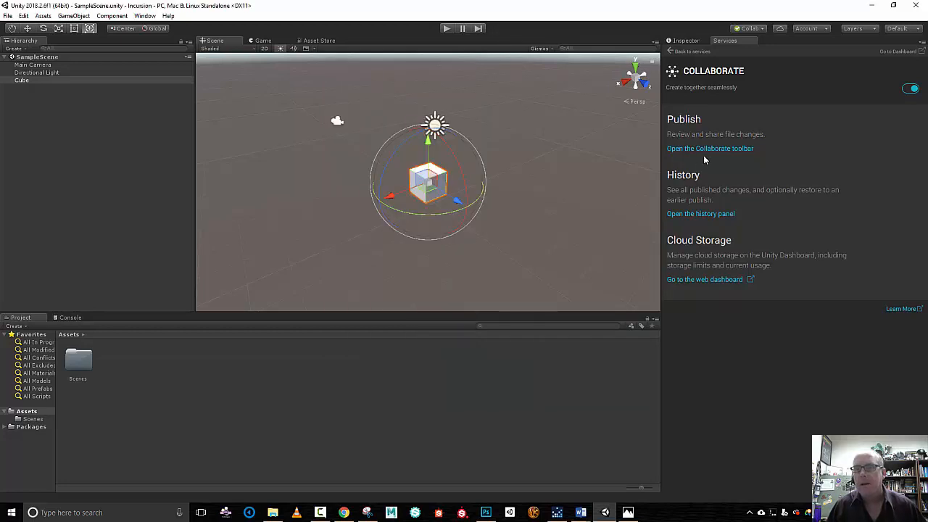
click(700, 216)
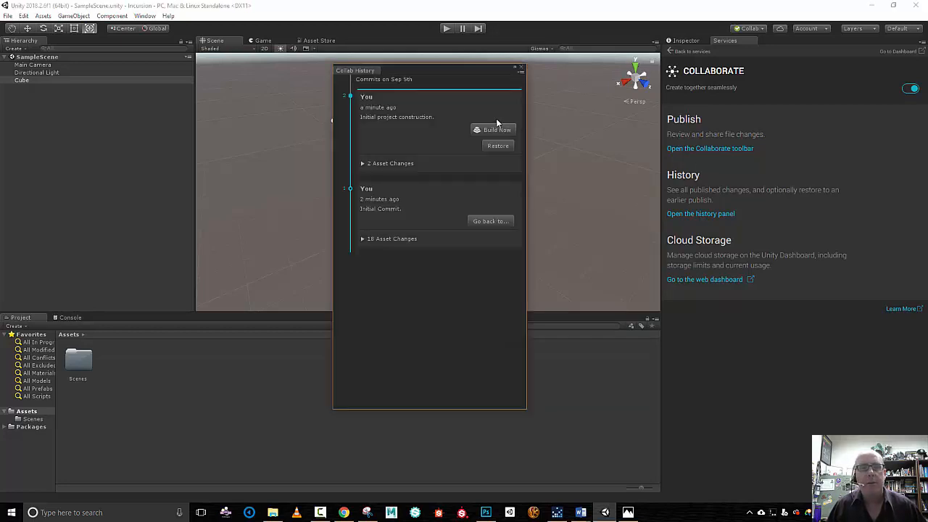
click(521, 70)
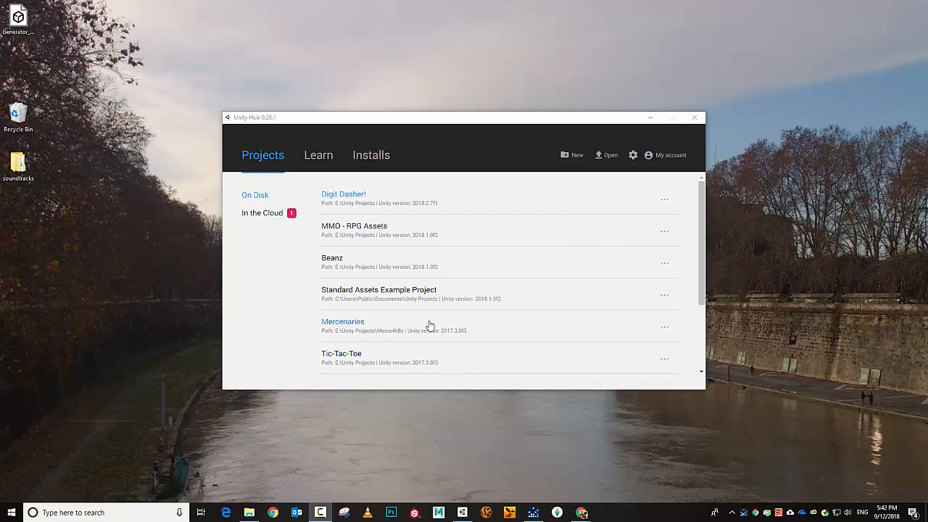
Step: In Unity Hub, compare the cloud projects with those on disk and choose the cloud project Incursion for opening
click(269, 215)
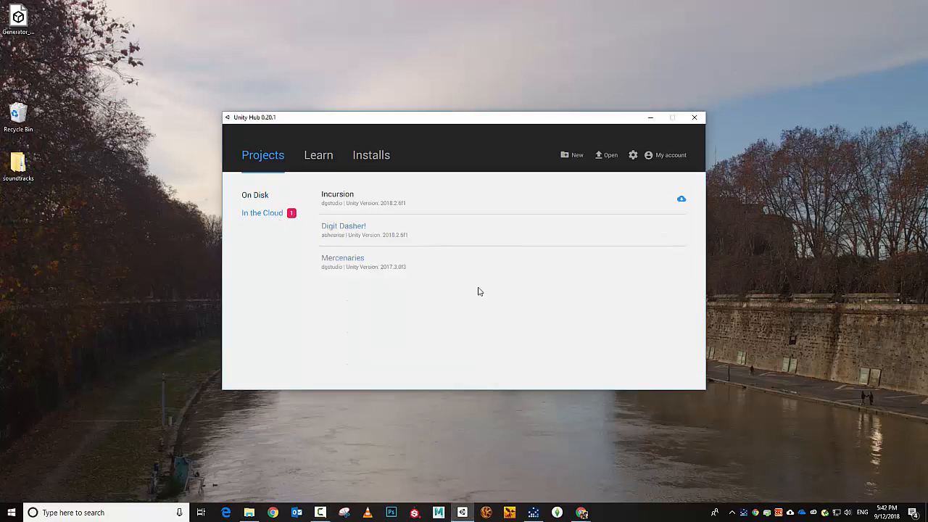
click(254, 195)
click(265, 215)
click(351, 194)
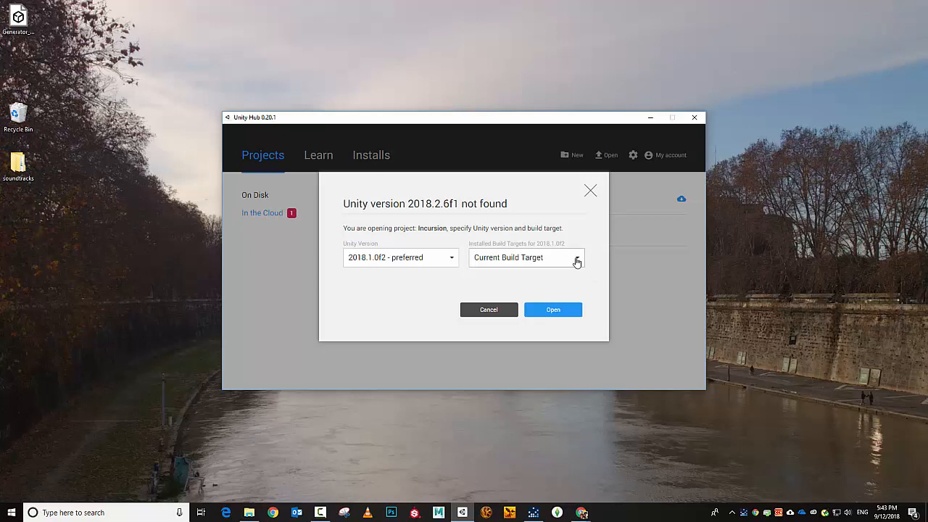
Step: Open Incursion with Unity version 2018.2.7f1 and the Current Build Target, storing it in the Unity Projects folder on drive E
click(576, 259)
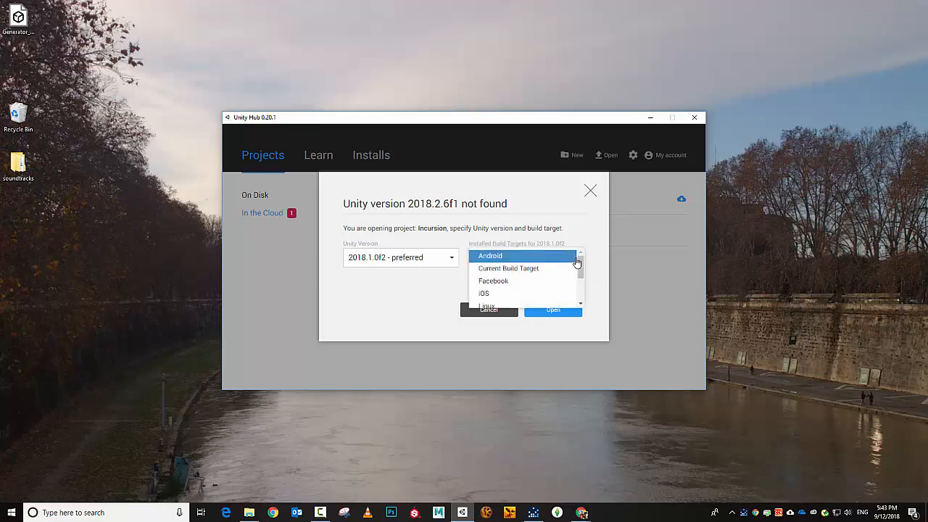
click(532, 269)
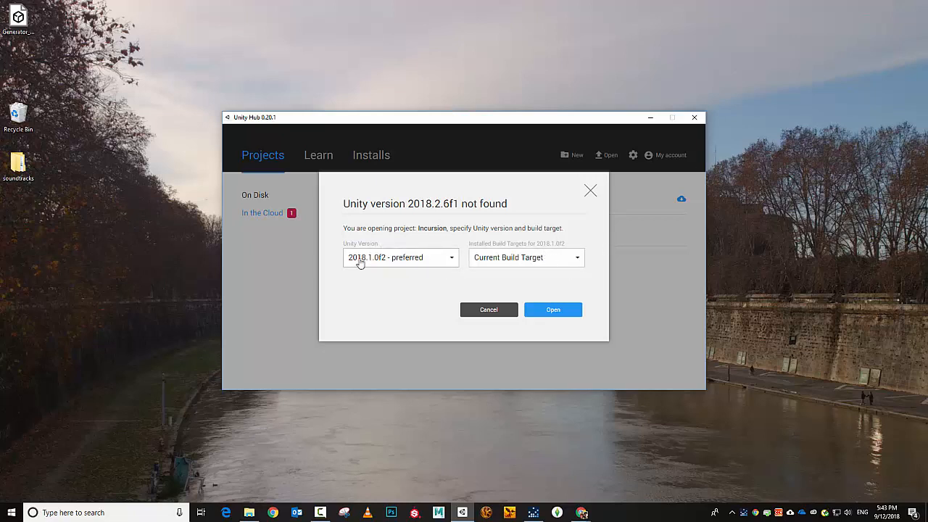
click(450, 262)
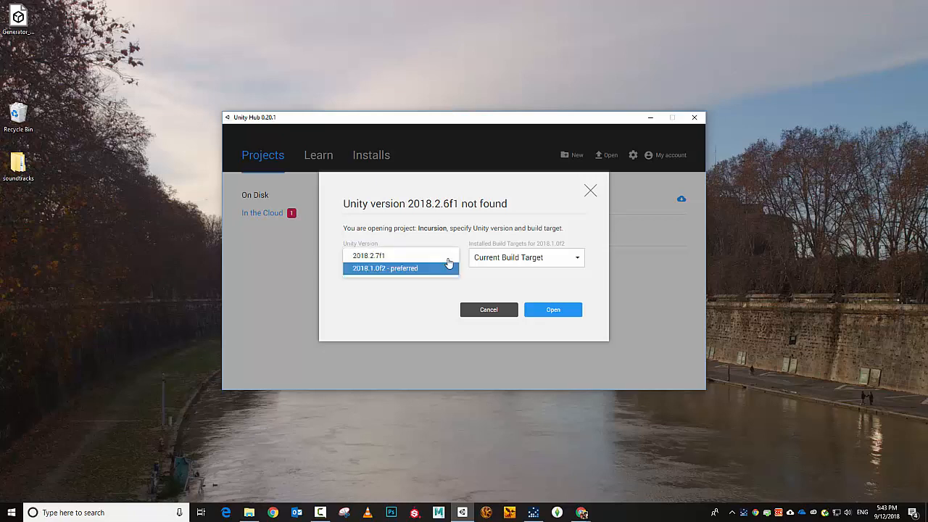
click(395, 258)
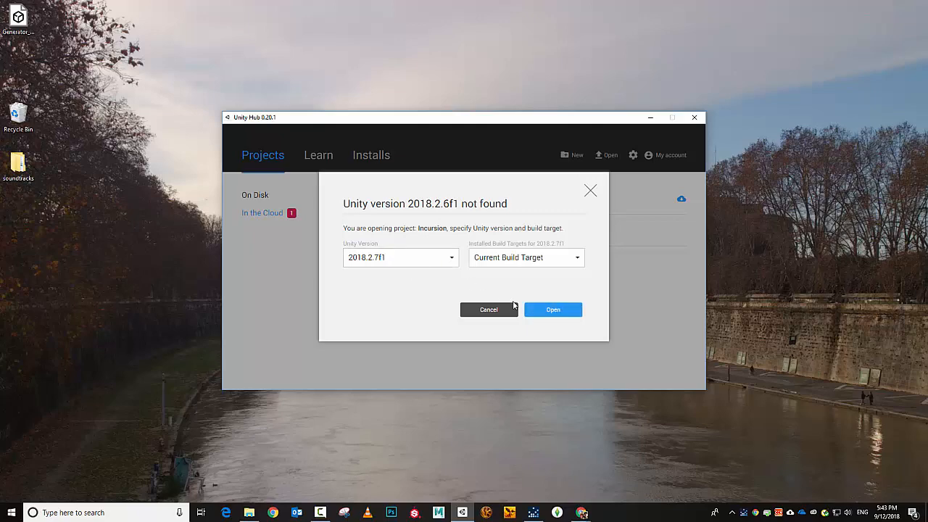
click(551, 311)
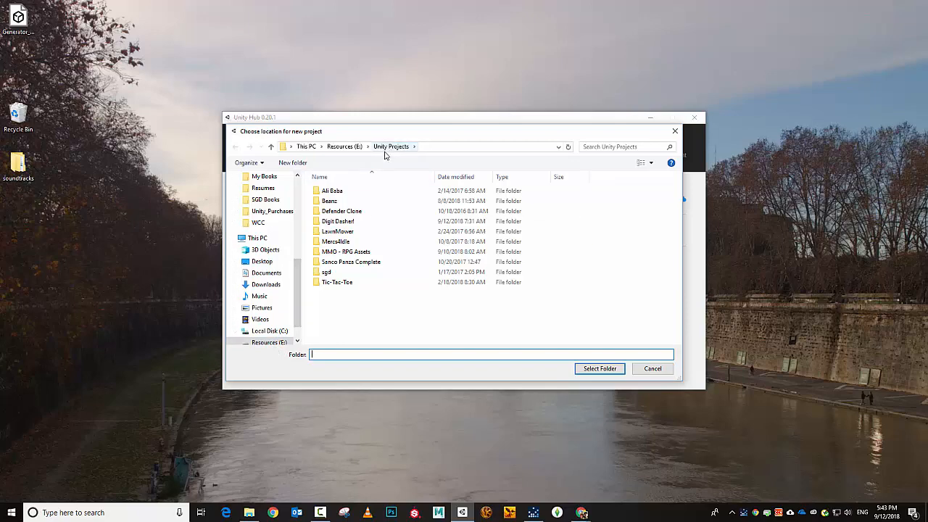
click(598, 369)
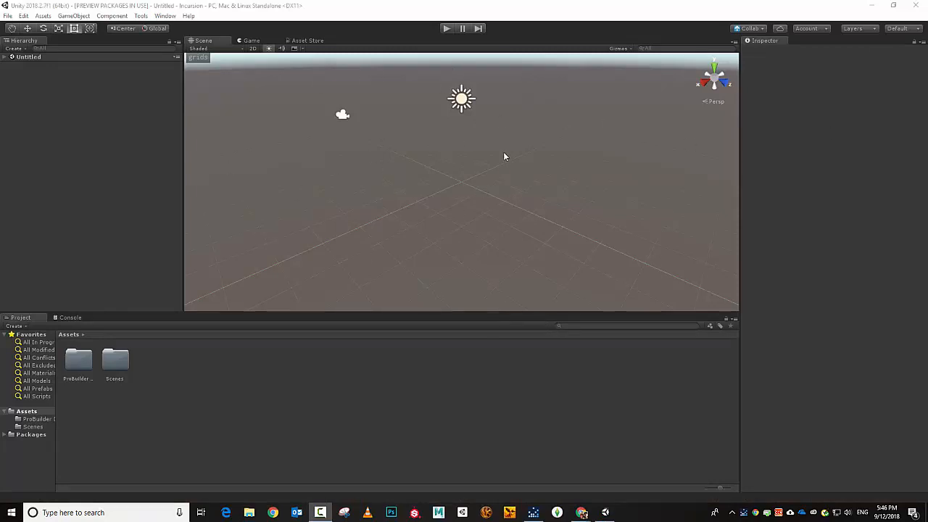
Step: Open SampleScene from the project's Scenes folder
click(37, 428)
double_click(79, 362)
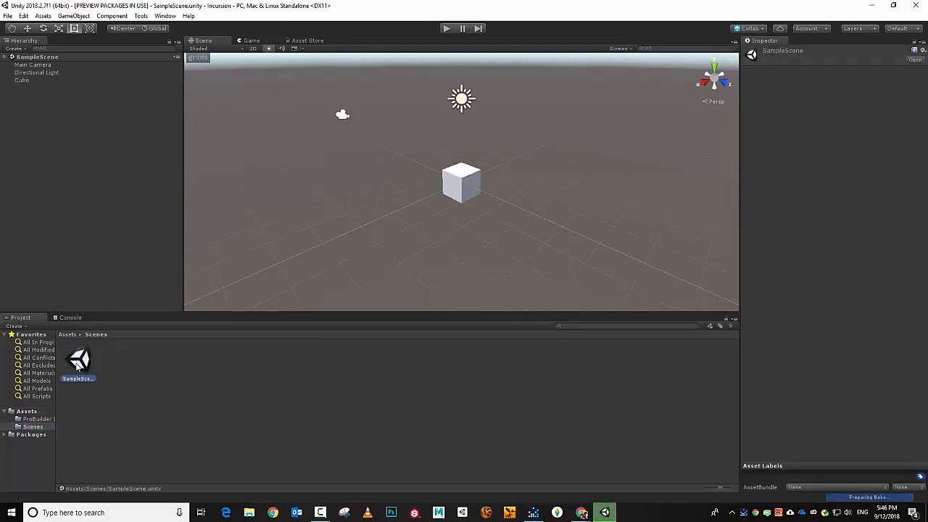
click(203, 63)
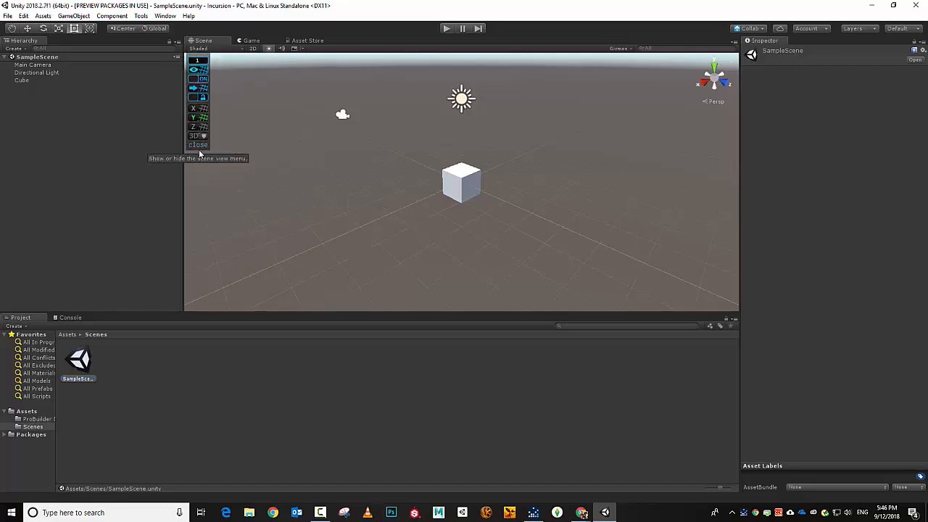
click(198, 145)
click(202, 60)
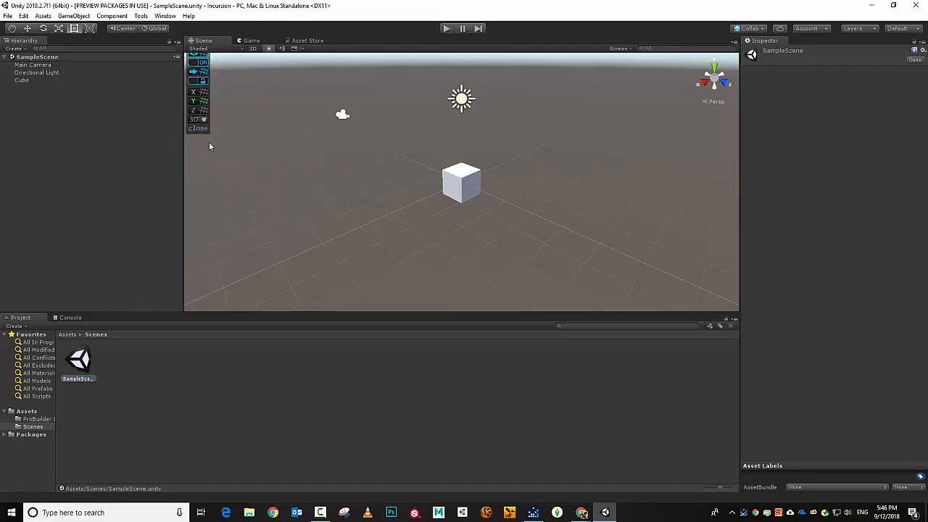
click(204, 151)
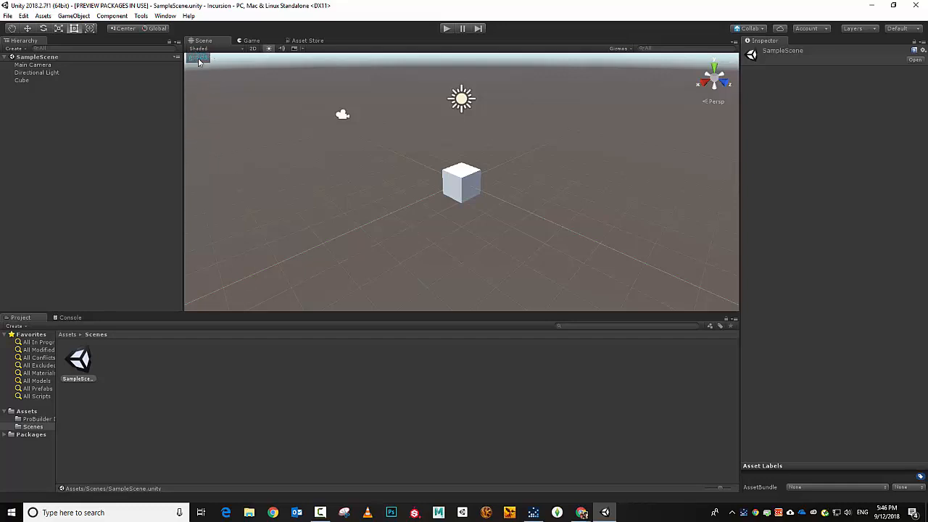
click(198, 58)
Step: Add a sphere to the scene and move it beside the cube to position X 3, Y 1, Z 0
click(74, 16)
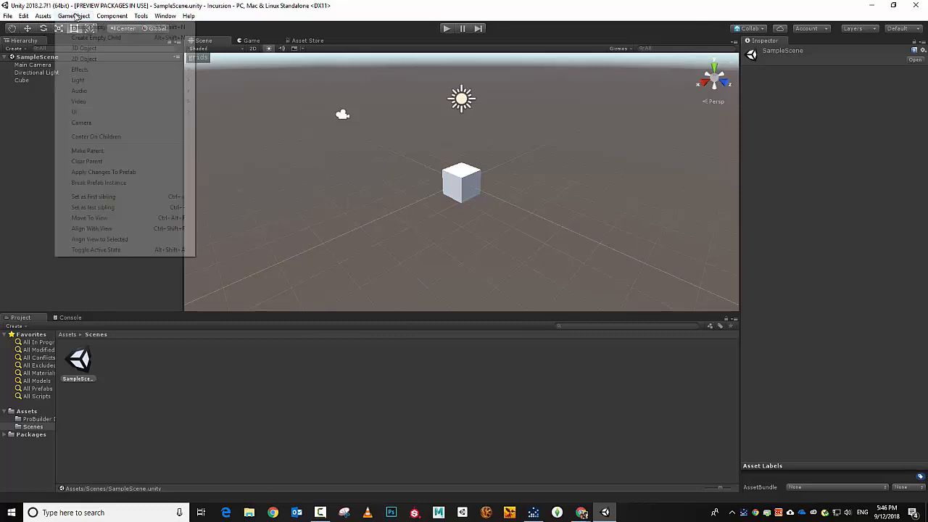
mouse_move(109, 49)
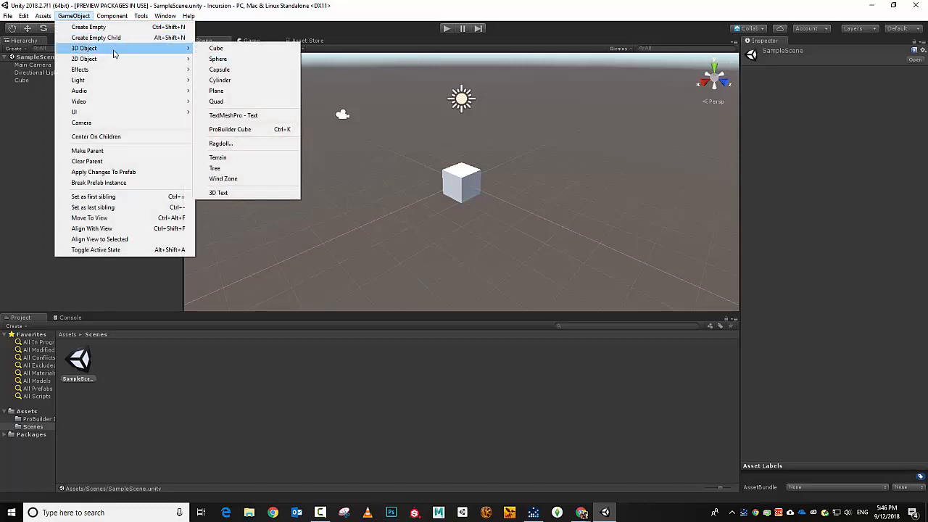
click(243, 61)
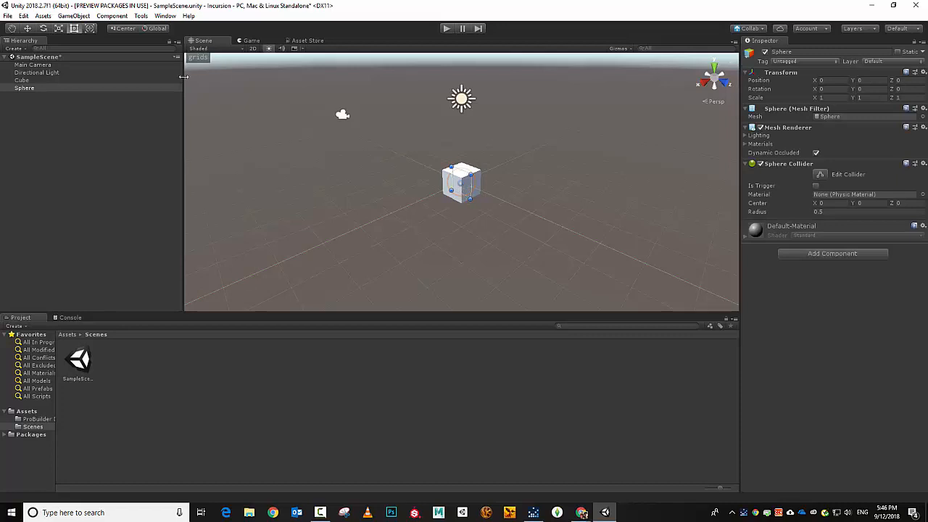
click(29, 28)
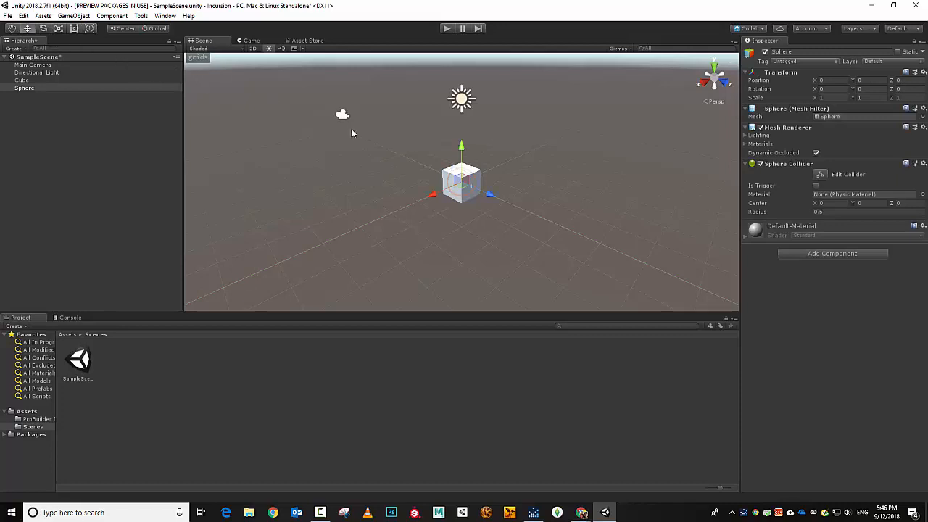
drag(436, 191, 392, 218)
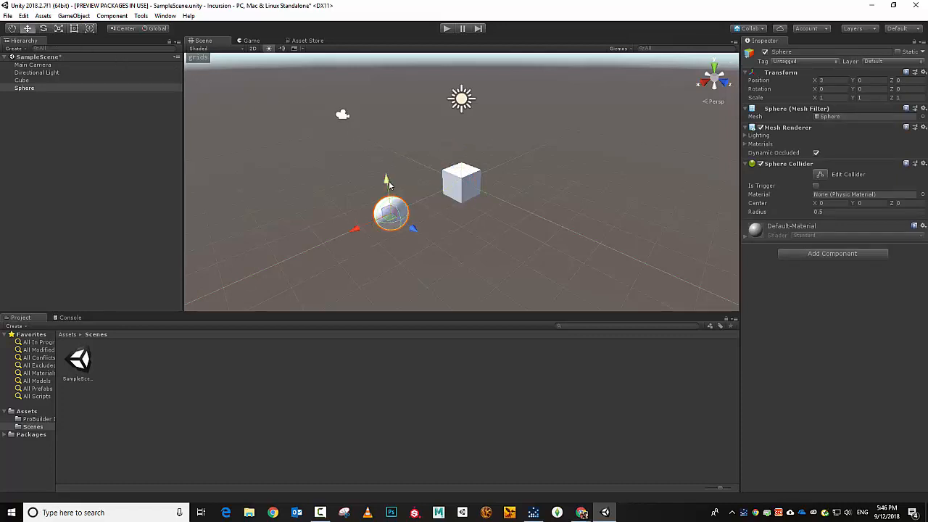
drag(386, 177, 385, 147)
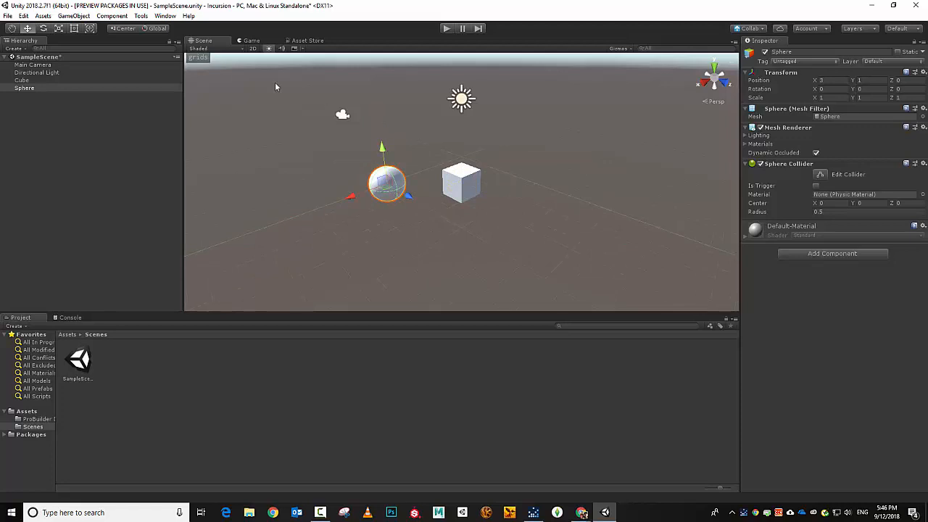
Step: Add a capsule, move it to position X -3, Y 0, Z 3 on the cube's other side, and save the scene
click(112, 16)
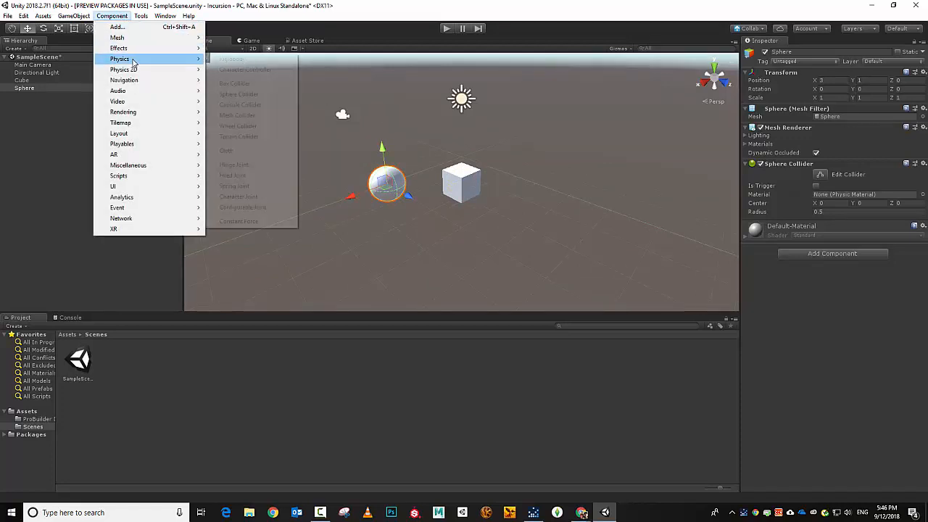
click(73, 15)
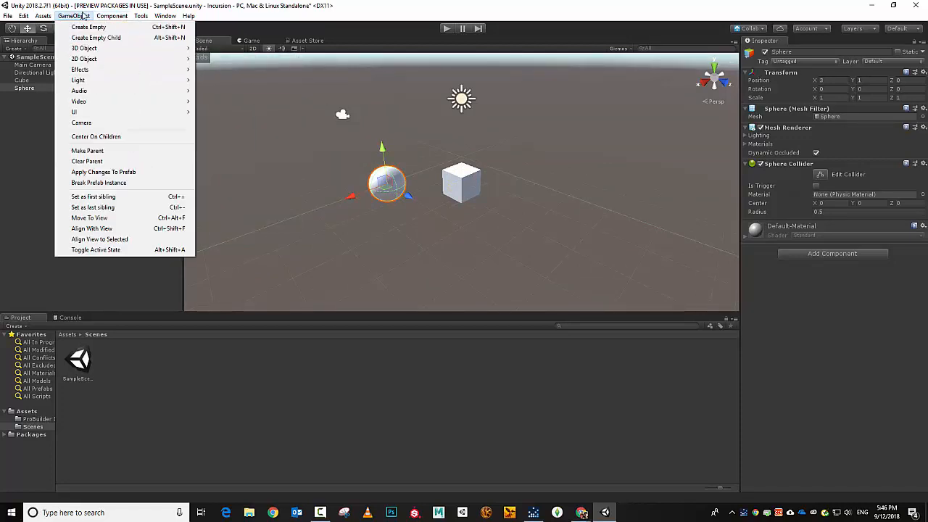
mouse_move(94, 48)
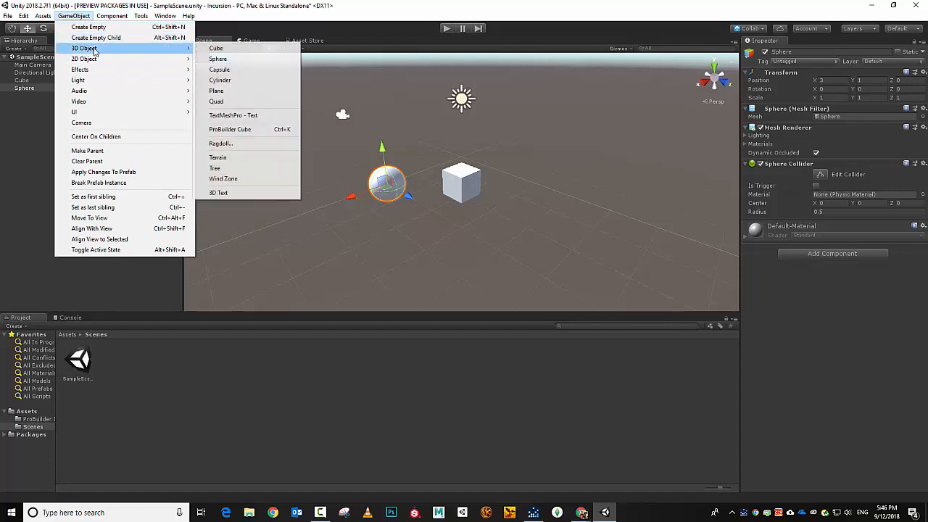
click(250, 69)
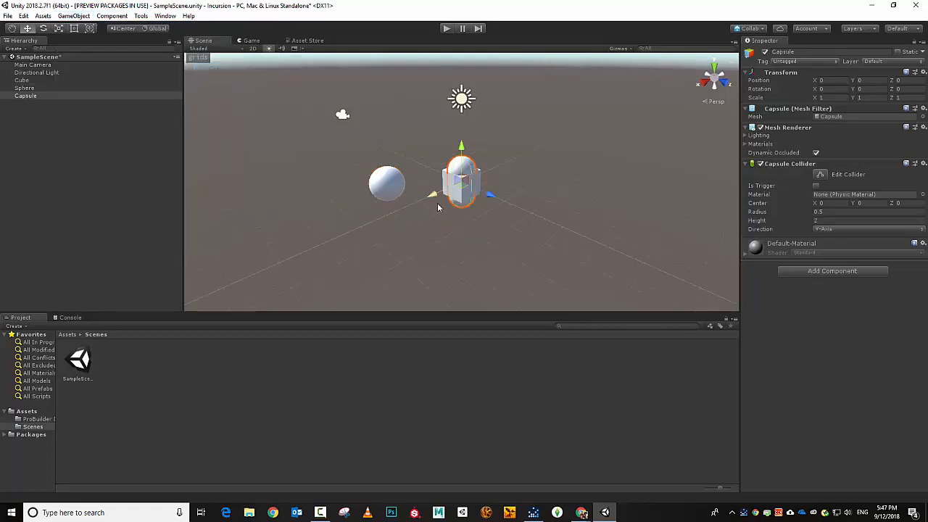
drag(433, 194, 615, 195)
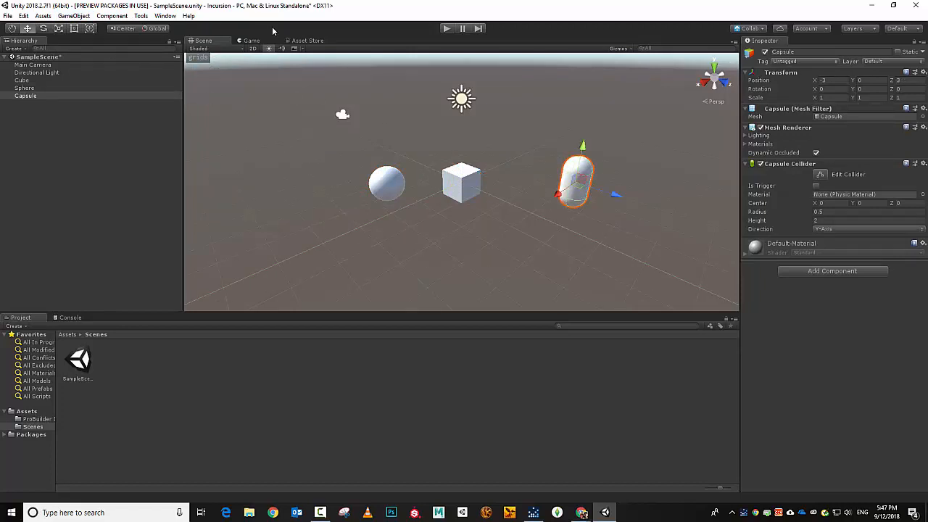
click(7, 16)
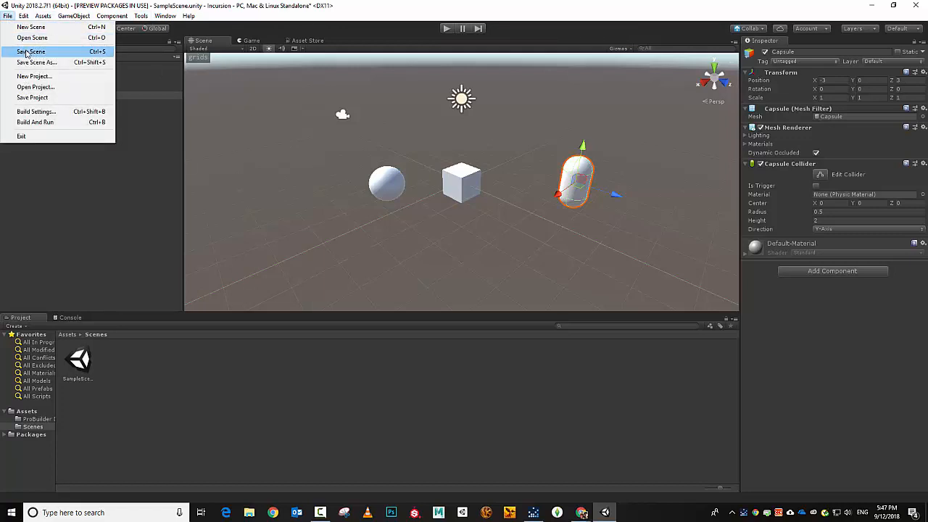
click(26, 54)
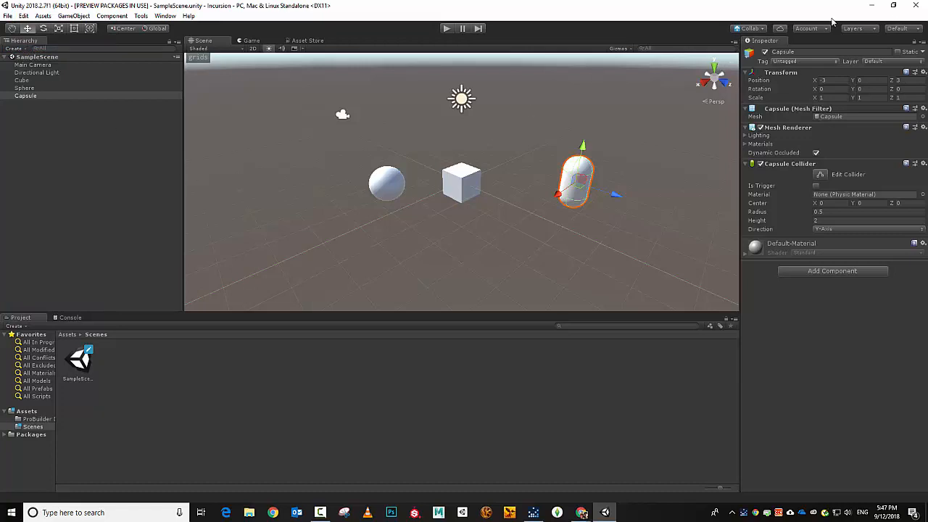
Step: Publish the changes through Collaborate with the two-line comment "Updated to Unity 2018.2.7" and "Added new objects to the test scene"
click(761, 30)
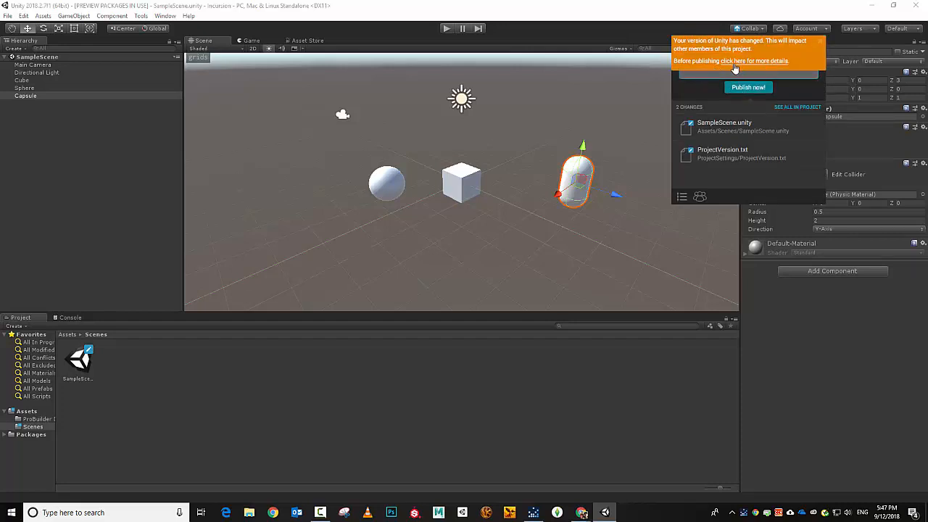
click(816, 45)
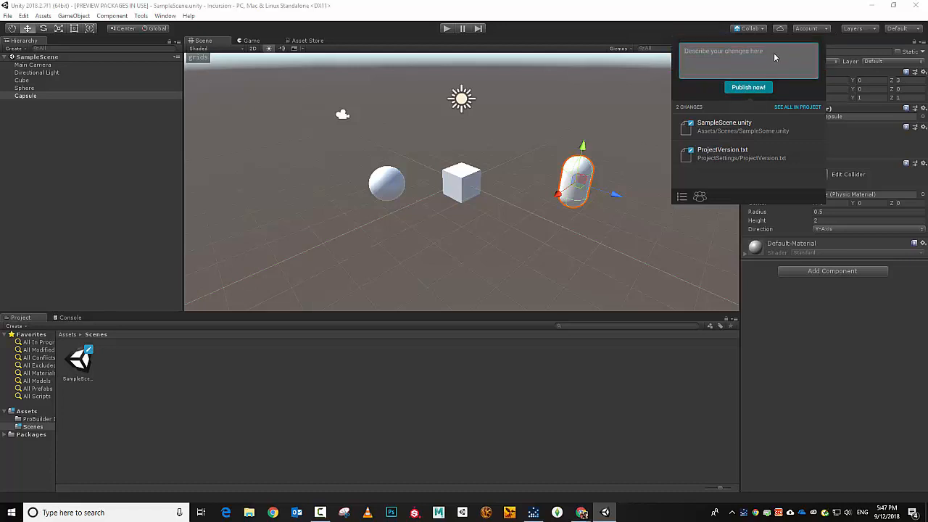
text(Updated)
text( to Unity)
text( 20)
text(Added ne)
text(w objects to th)
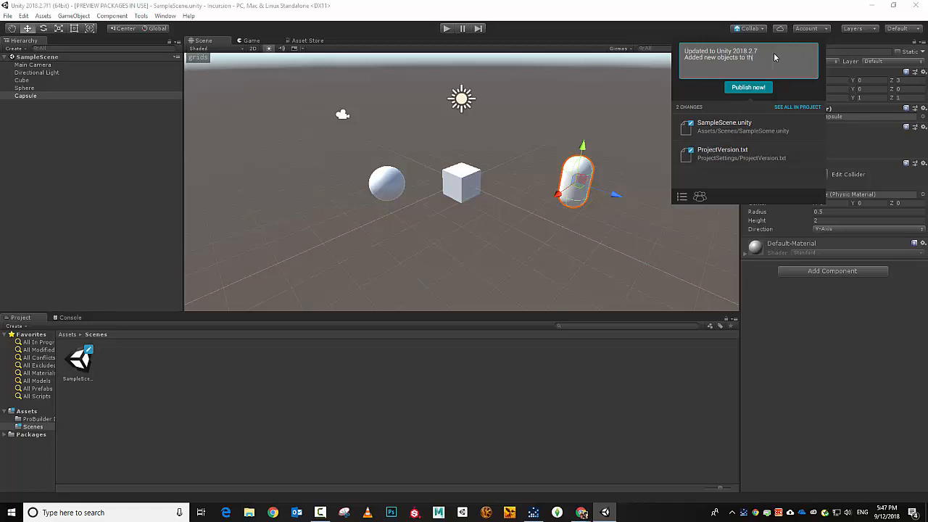
text(scene)
click(748, 87)
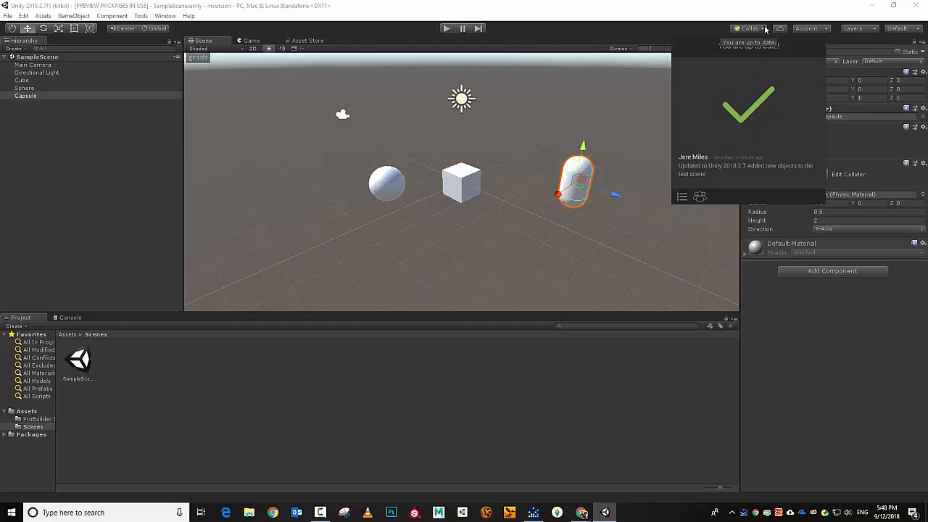
click(765, 29)
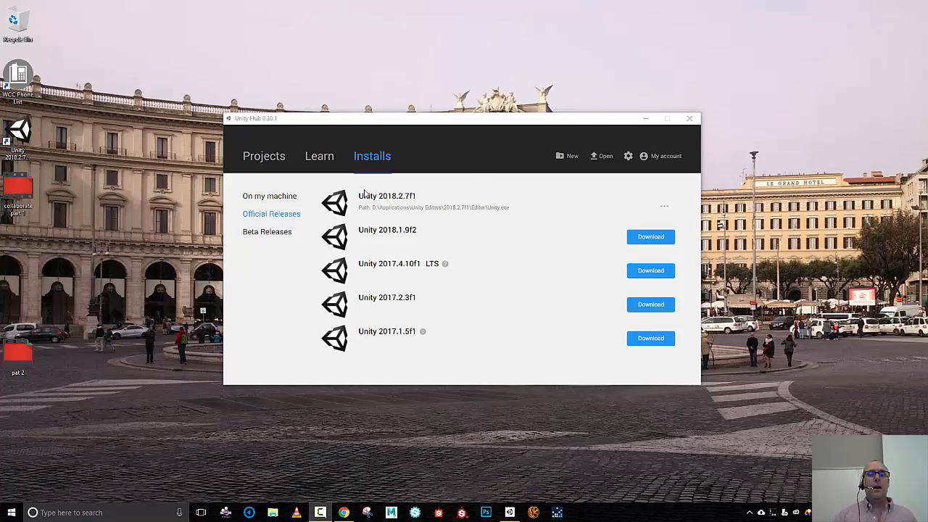
Step: In Unity Hub on the other computer, check the installed Unity versions and cloud projects, and open the on-disk Incursion project
click(270, 200)
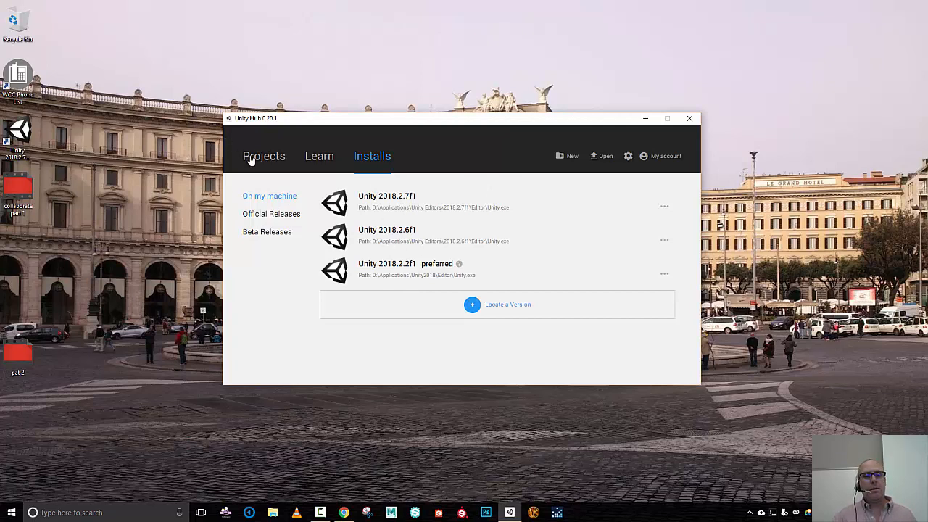
click(275, 161)
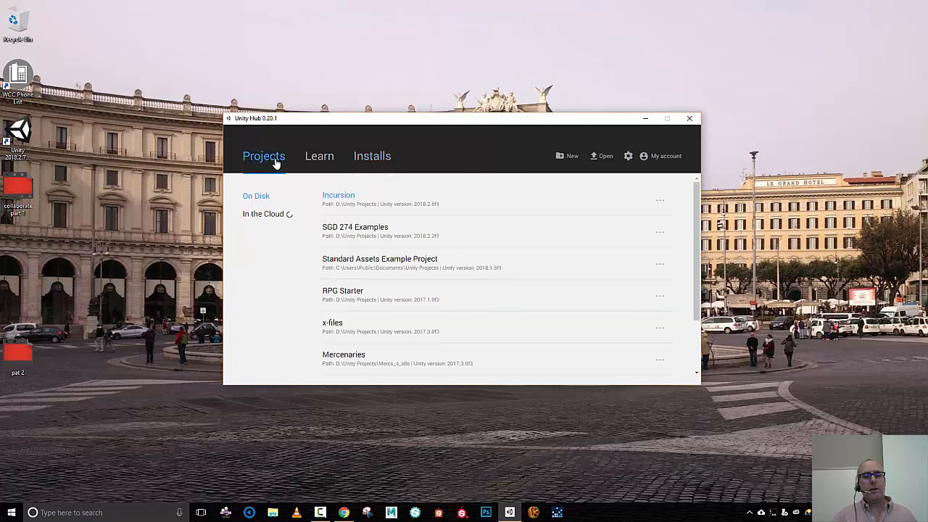
click(266, 221)
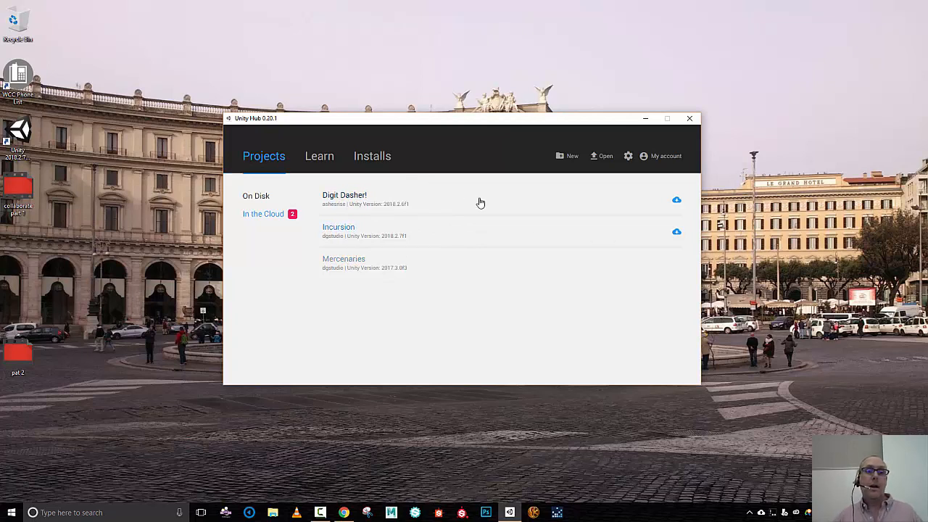
click(261, 197)
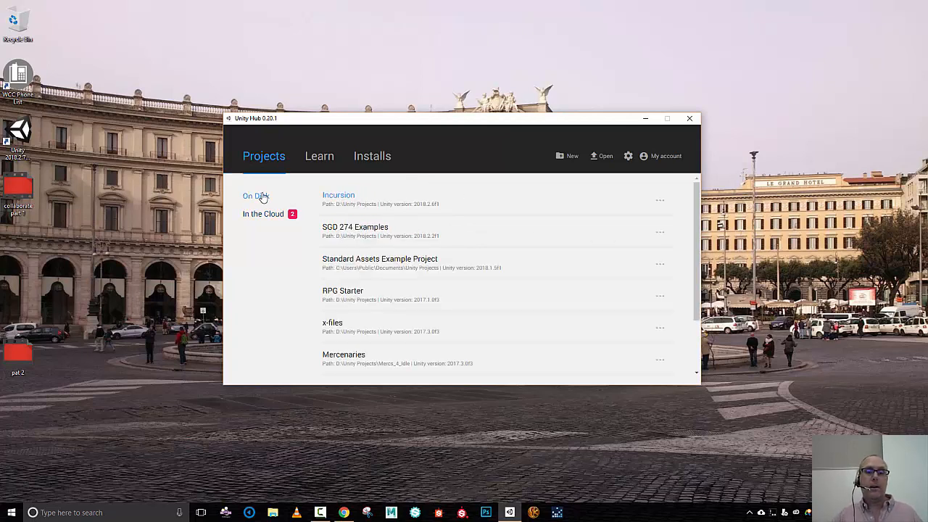
click(339, 197)
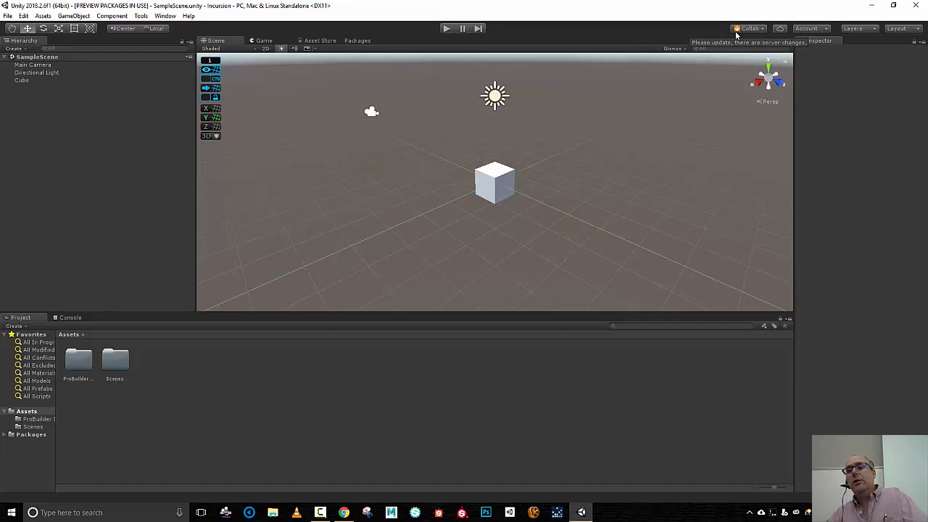
Step: Update the project to the available Collaborate revision #4 and reload the externally changed SampleScene
click(755, 30)
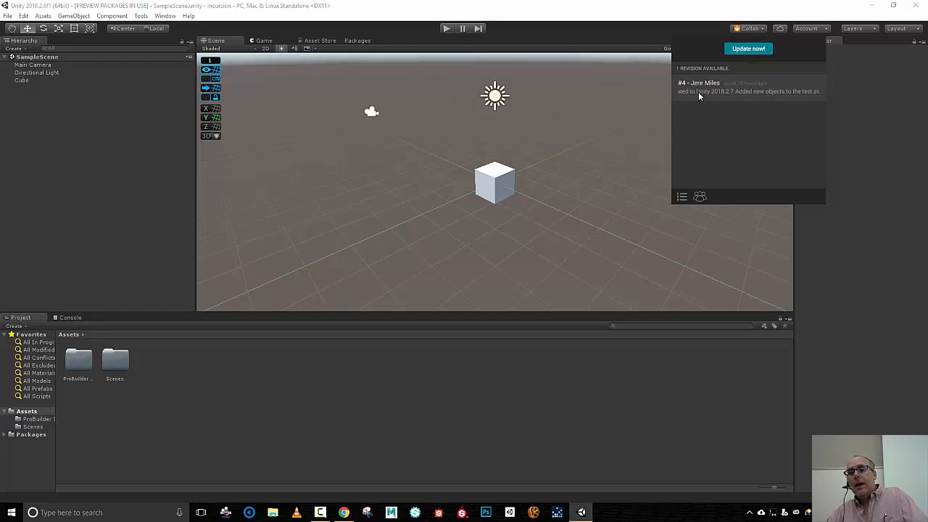
click(747, 50)
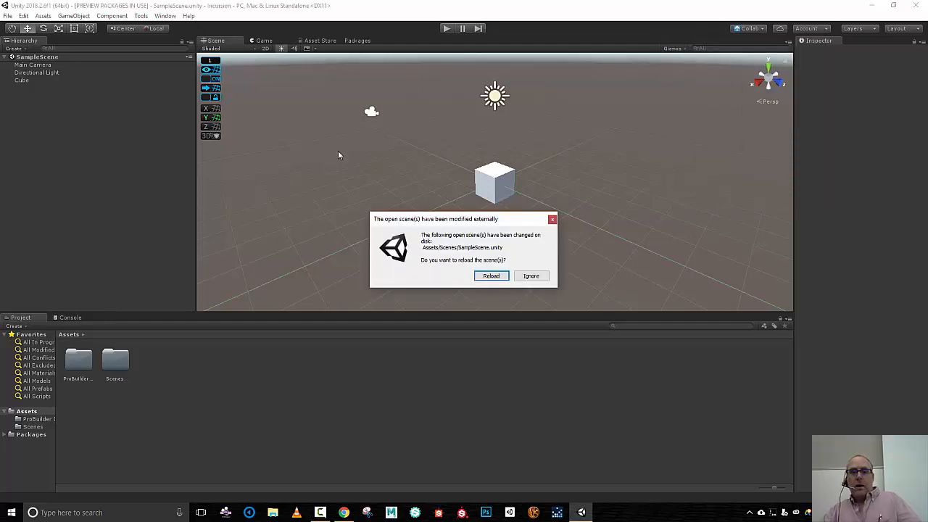
click(492, 276)
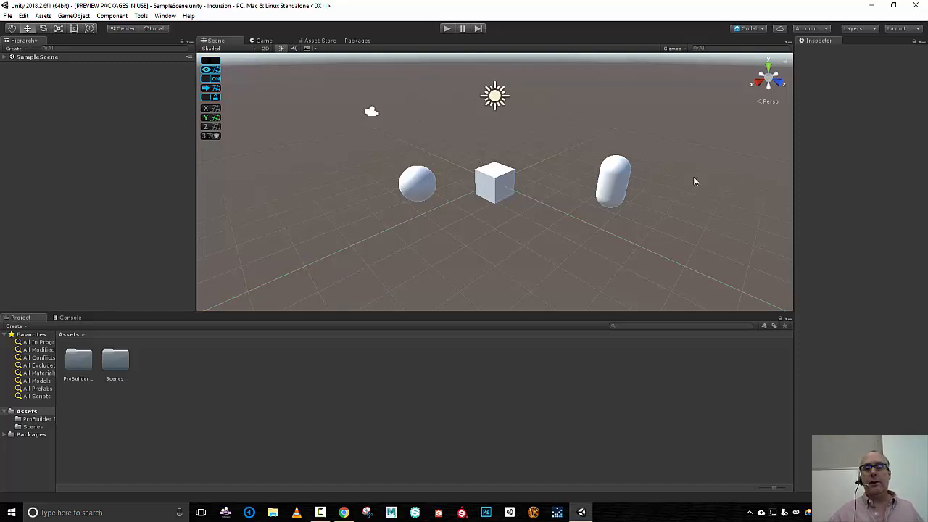
Step: Delete the capsule and the sphere from the scene, keeping only the cube
click(613, 180)
key(Delete)
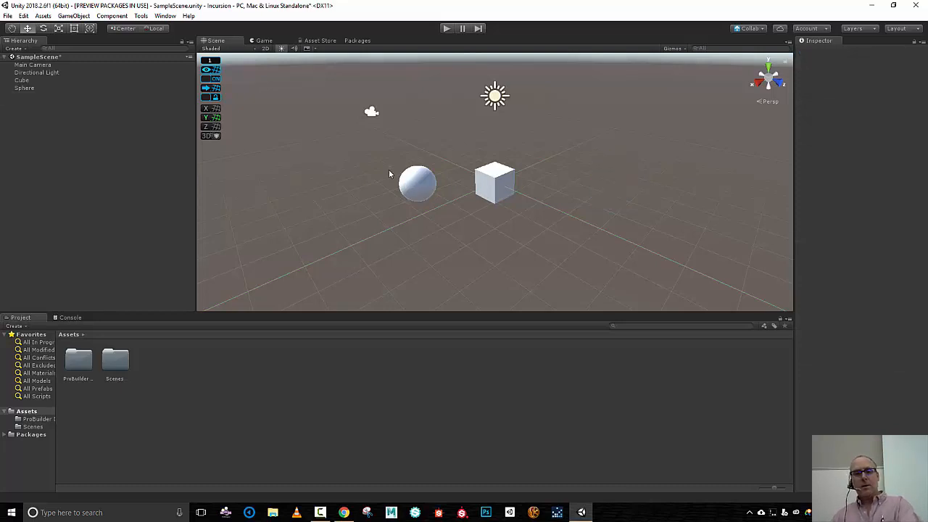
click(407, 178)
key(Delete)
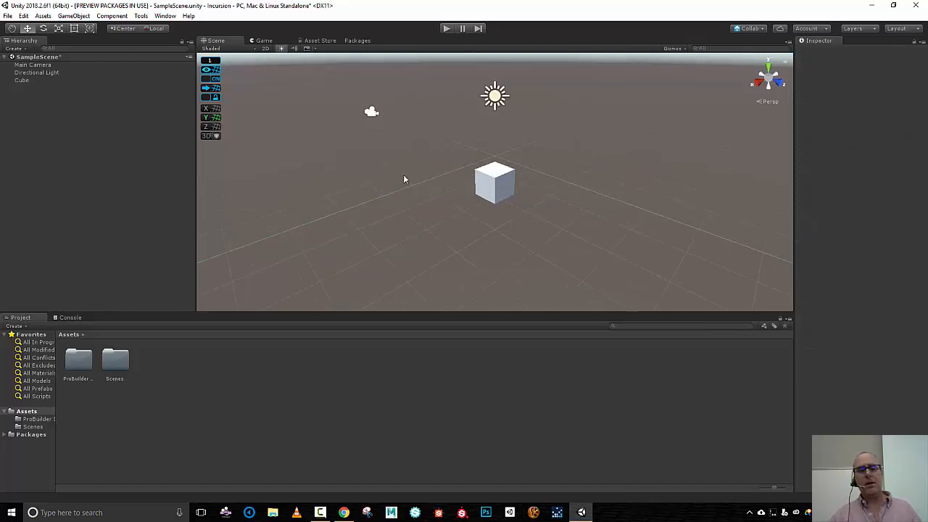